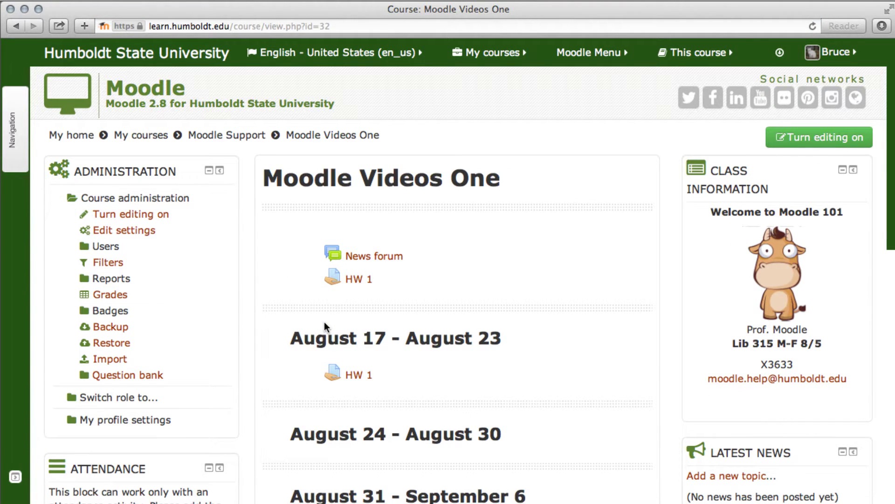
# Turn on course editing and start adding an Attendance activity to the general section above the weekly sections
pyautogui.click(810, 133)
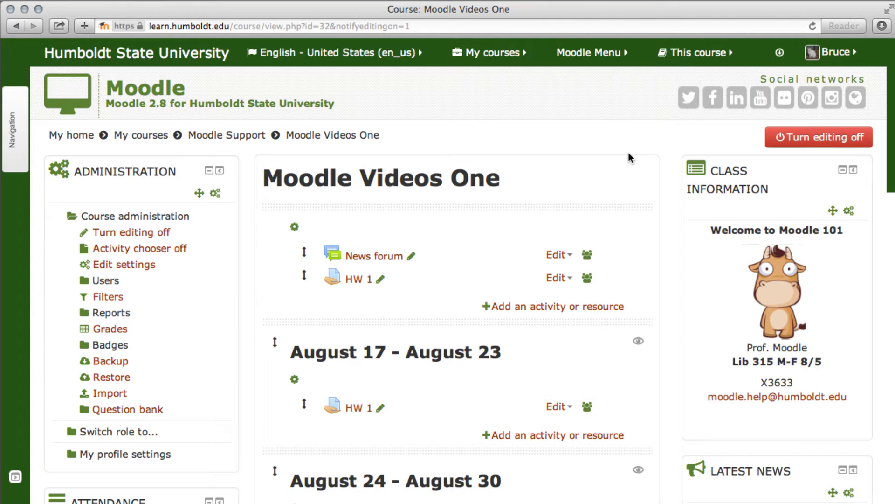
pyautogui.scroll(-2, 628, 152)
pyautogui.scroll(-4, 625, 157)
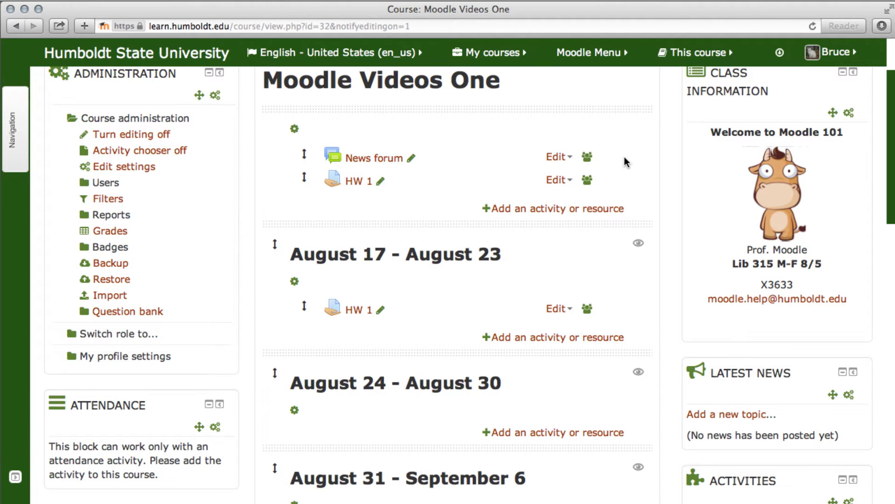
pyautogui.scroll(-5, 624, 155)
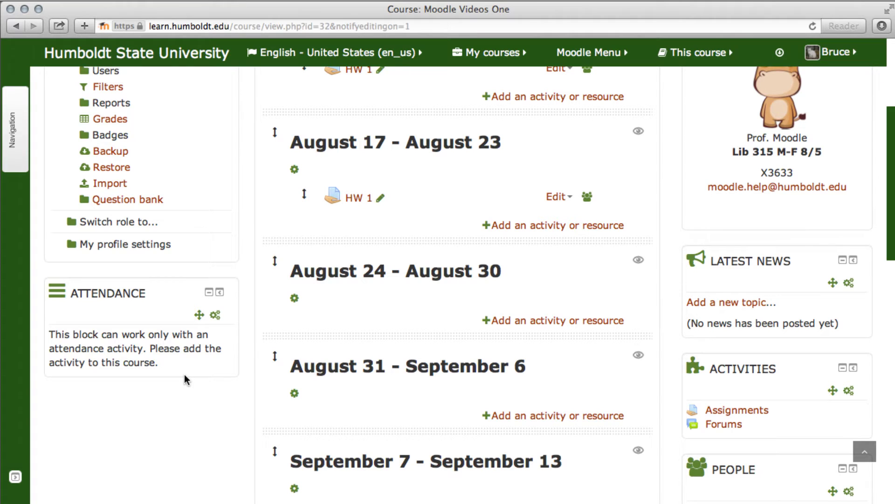
pyautogui.scroll(6, 187, 362)
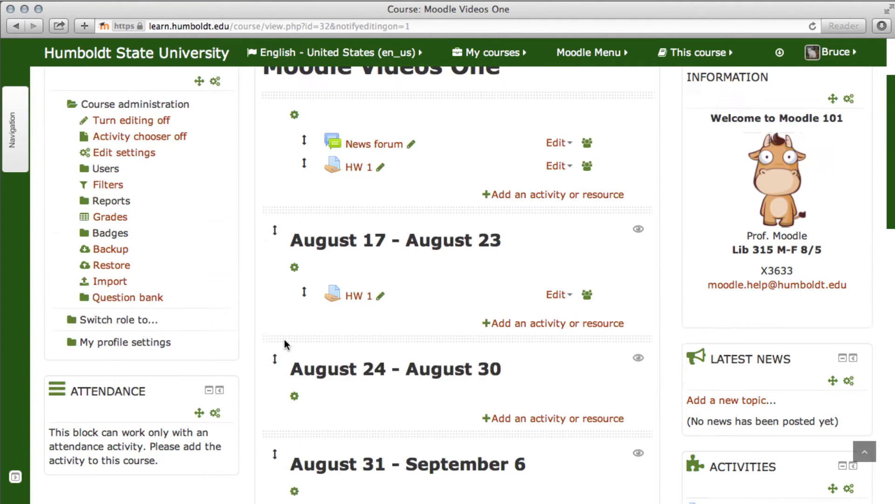
pyautogui.click(583, 236)
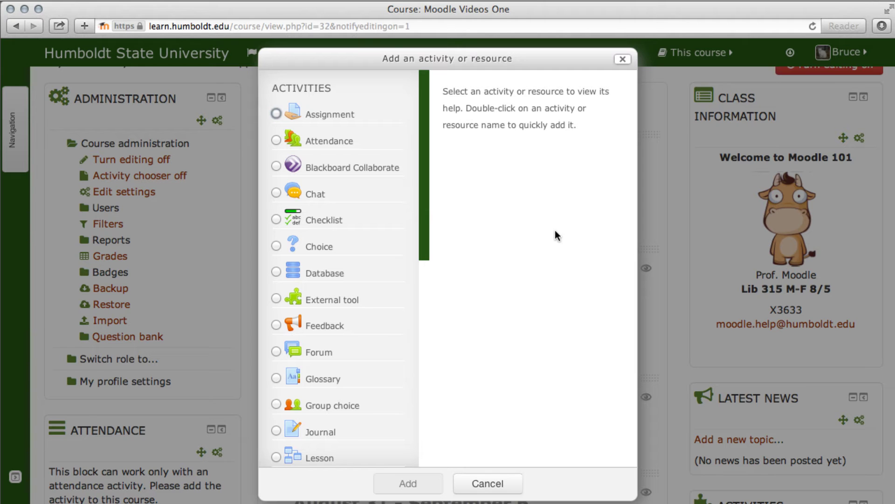
pyautogui.click(326, 136)
pyautogui.click(411, 486)
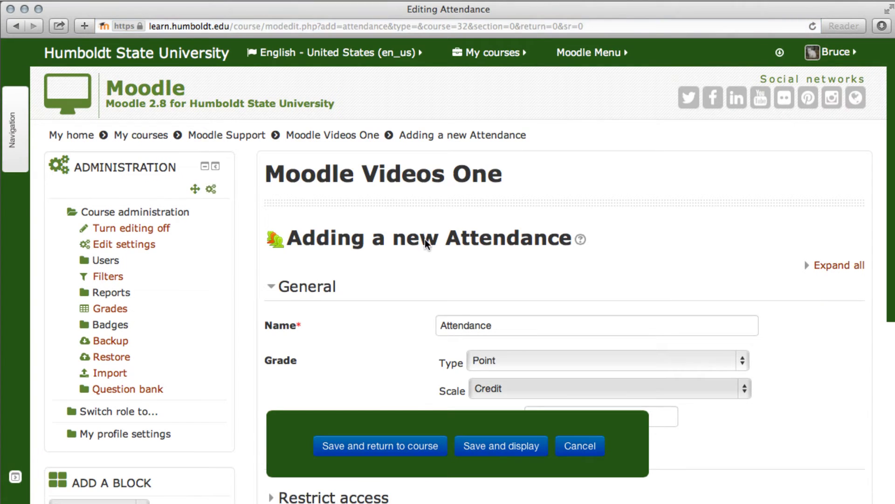
# Set the Attendance activity's maximum points to 128, save it and return to the course
pyautogui.scroll(-5, 425, 242)
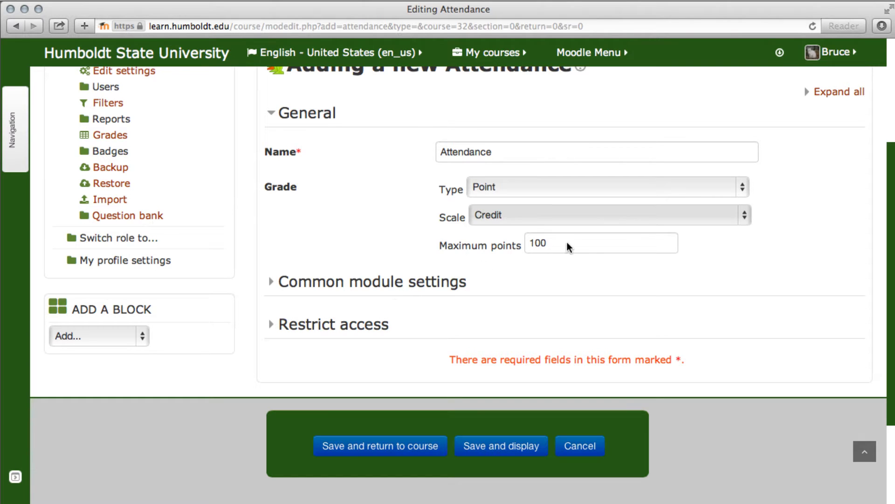
pyautogui.moveTo(564, 241); pyautogui.dragTo(539, 244)
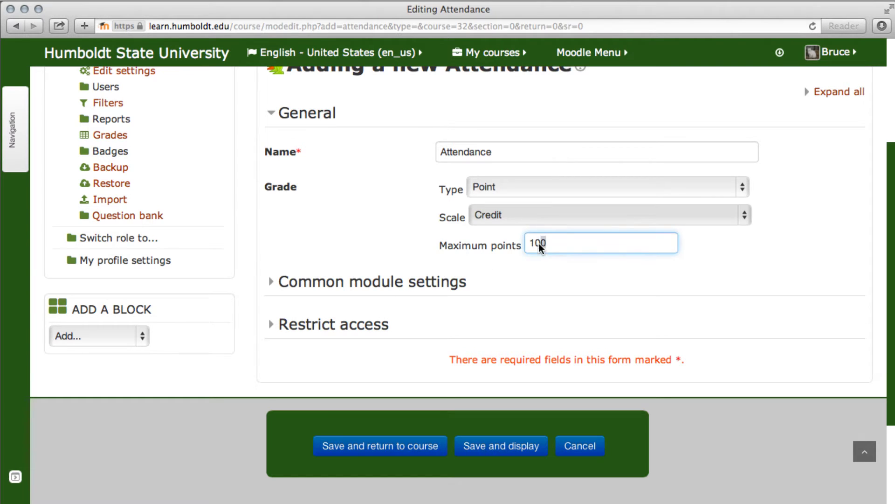
pyautogui.write('128')
pyautogui.click(542, 268)
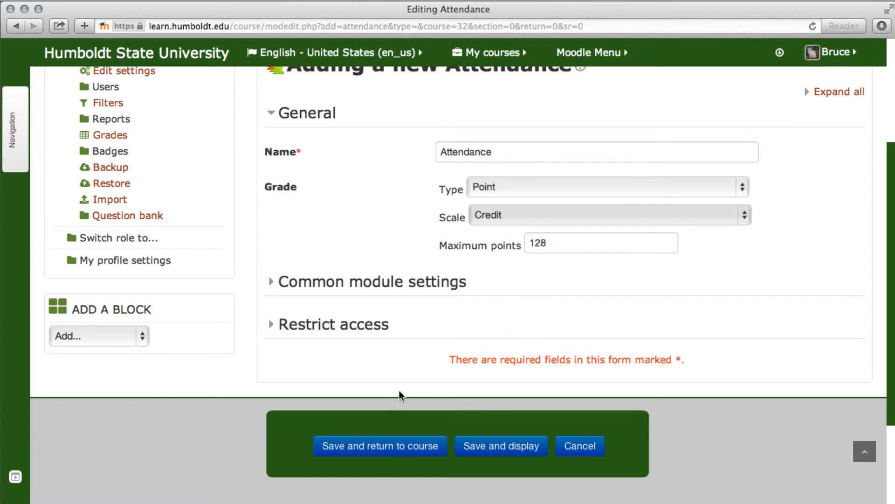
pyautogui.click(379, 446)
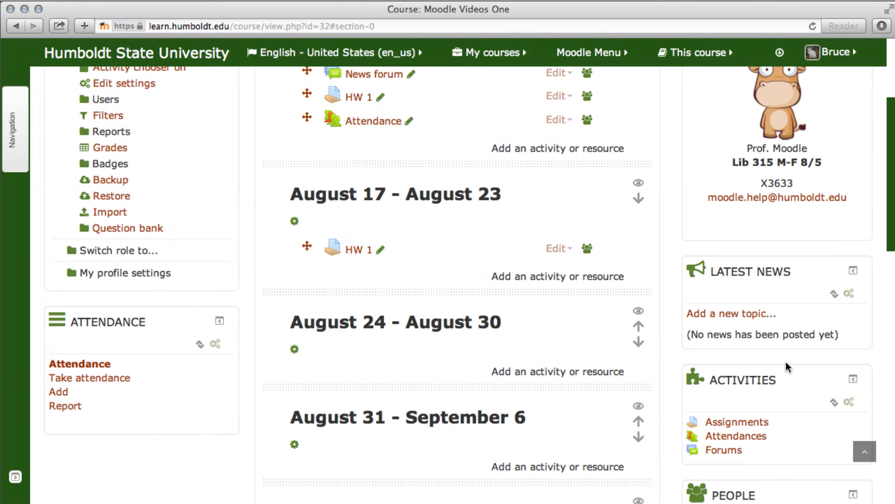
# Open the new Attendance activity from the course page and switch its session list to show all sessions
pyautogui.scroll(3, 786, 362)
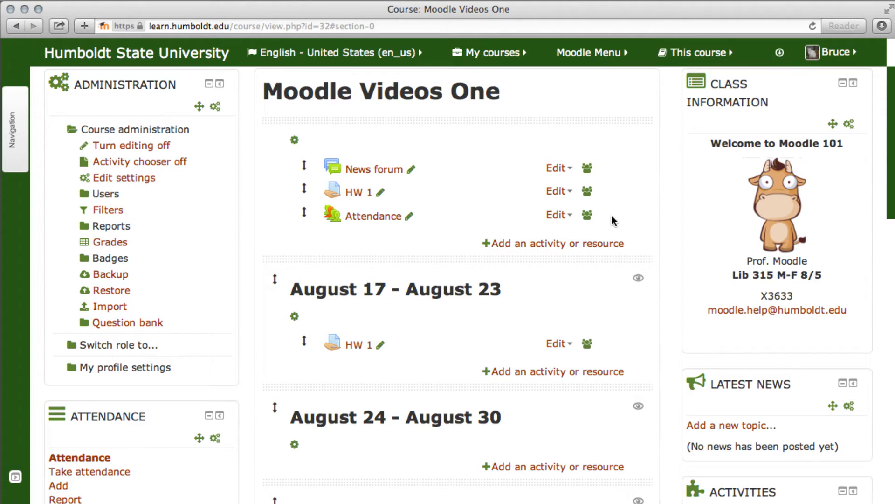
pyautogui.click(363, 214)
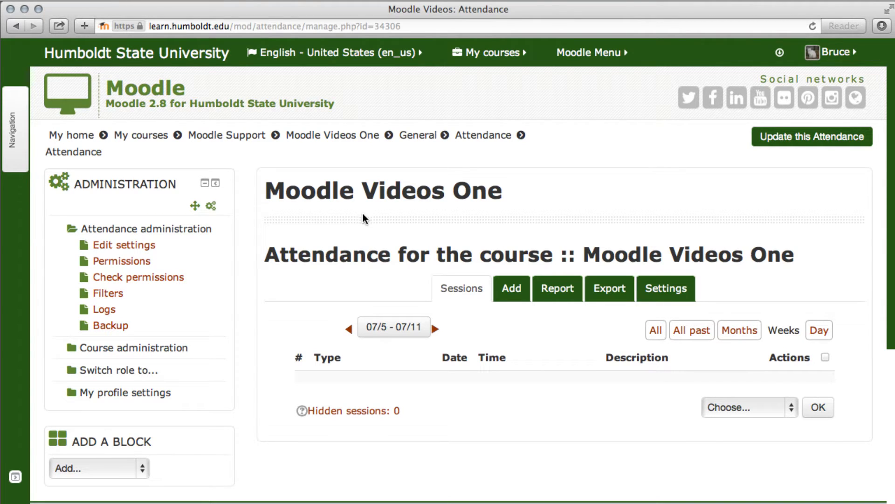
pyautogui.click(659, 331)
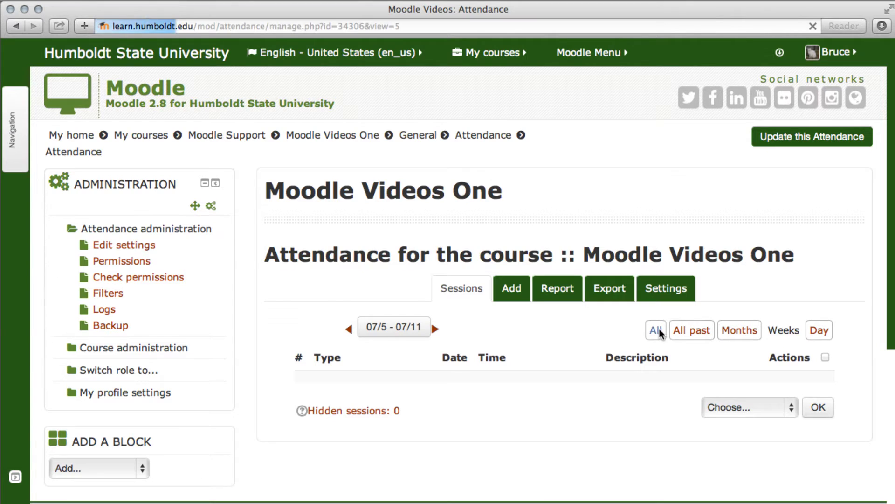
pyautogui.scroll(-2, 659, 329)
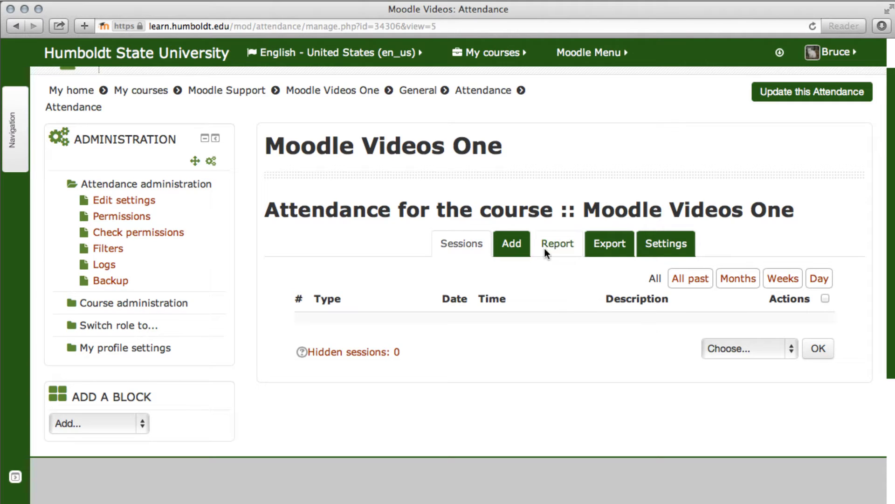
# Open the form for adding attendance sessions and enable the creation of multiple sessions
pyautogui.click(507, 250)
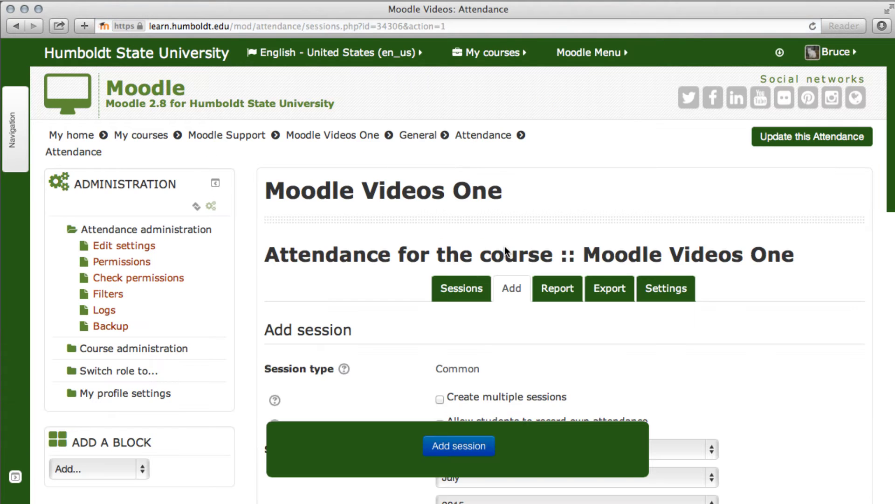
pyautogui.scroll(-3, 504, 245)
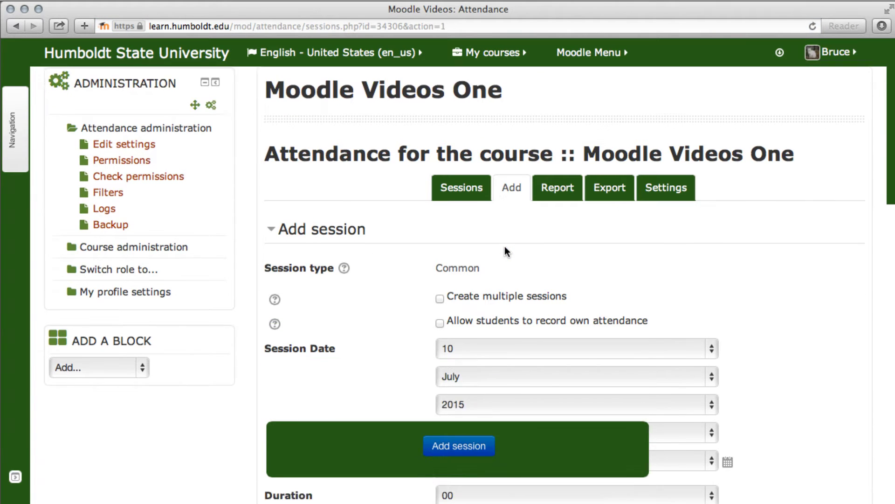
pyautogui.scroll(-1, 505, 251)
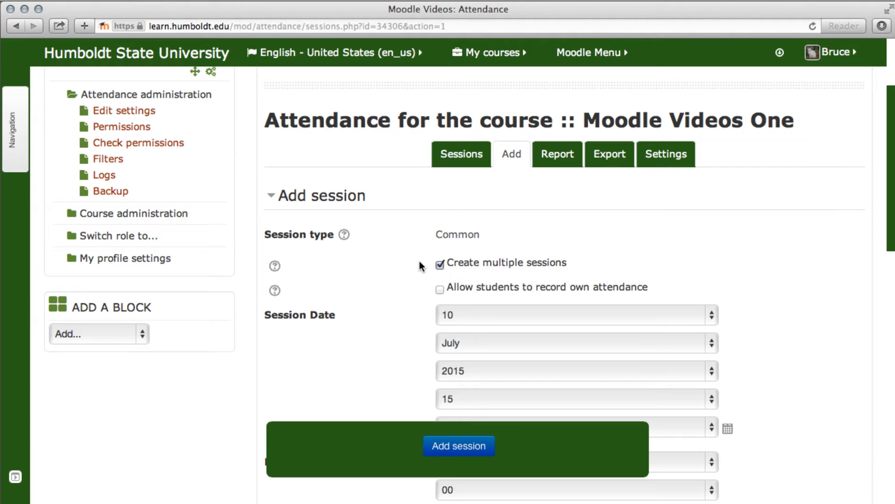
# Set the session start date to 17 August 2015 with the calendar picker
pyautogui.scroll(-2, 419, 261)
pyautogui.scroll(-2, 419, 261)
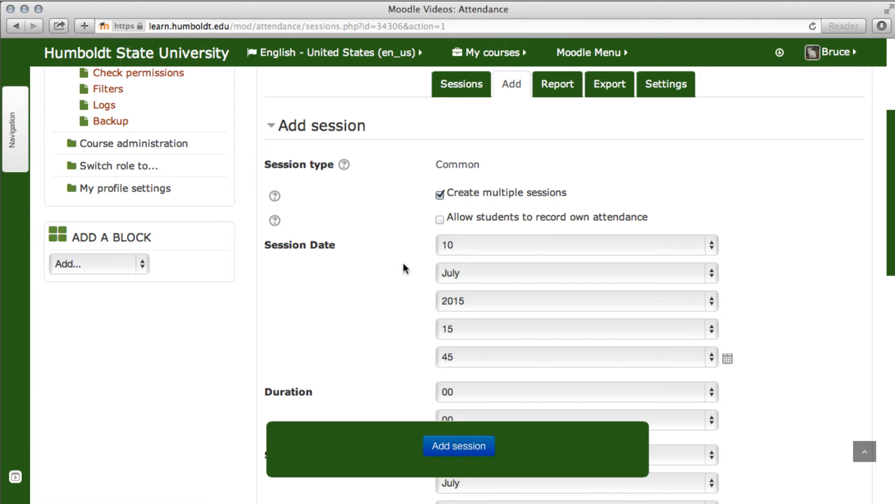
pyautogui.scroll(-3, 404, 266)
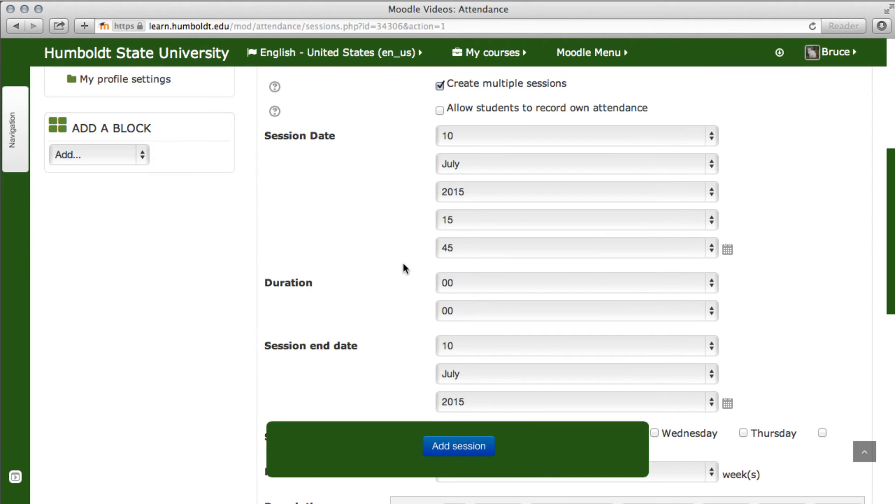
pyautogui.scroll(1, 403, 262)
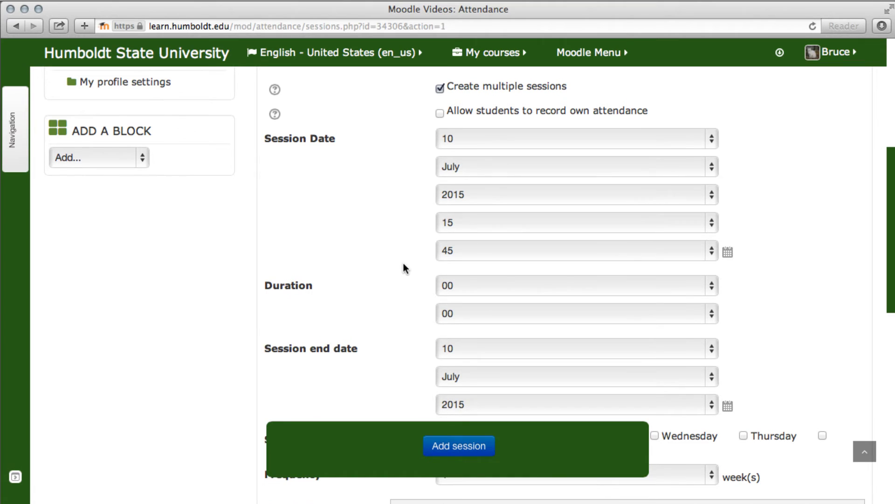
pyautogui.click(728, 251)
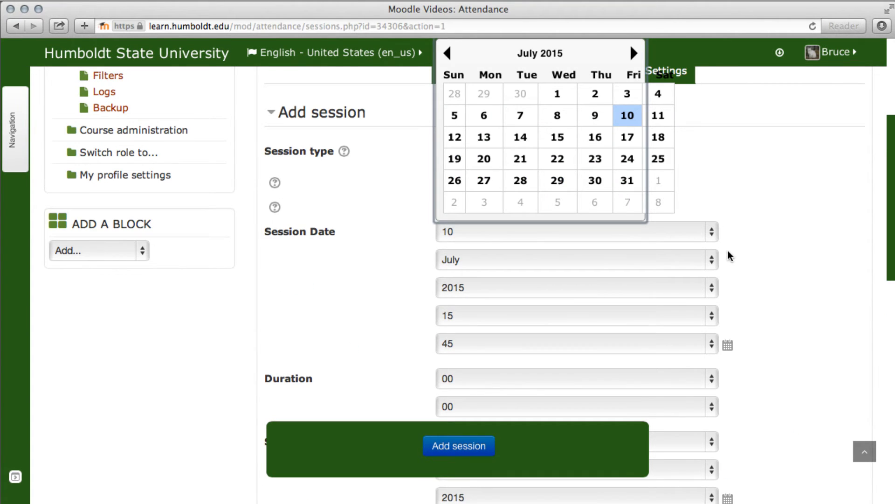
pyautogui.click(632, 53)
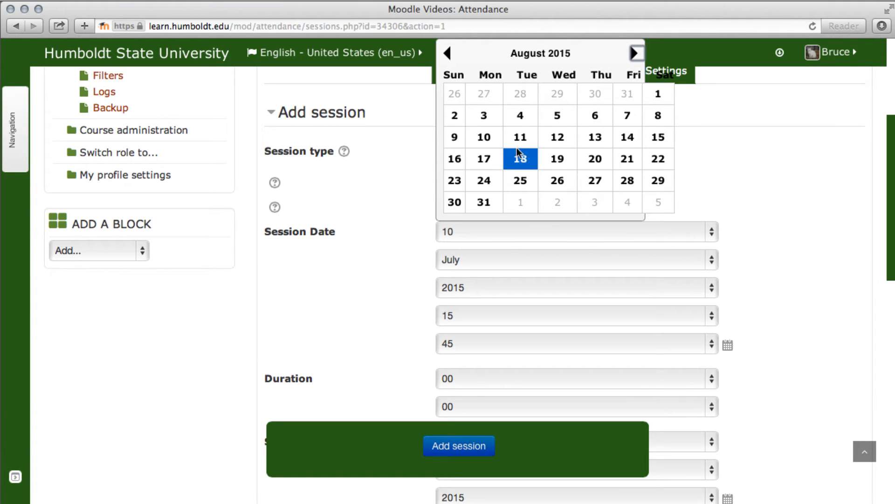
pyautogui.click(489, 155)
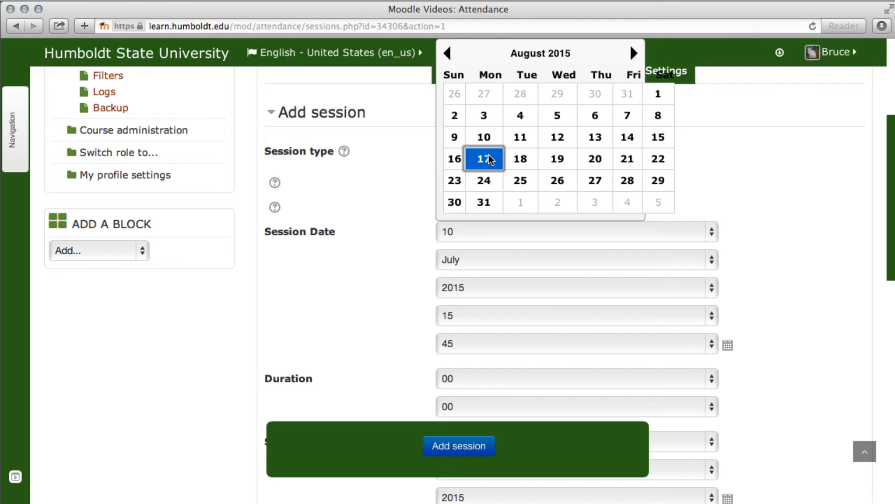
pyautogui.click(489, 155)
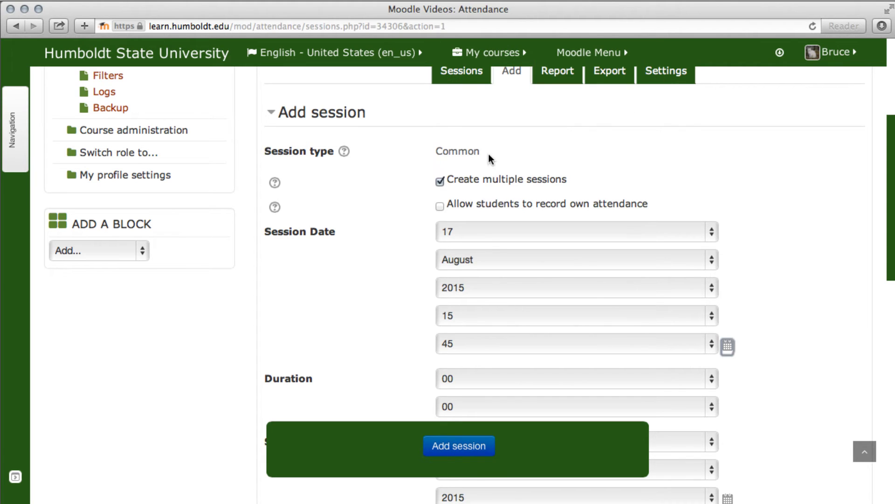
# Set the session duration to 01 hour and 15 minutes
pyautogui.scroll(-5, 680, 303)
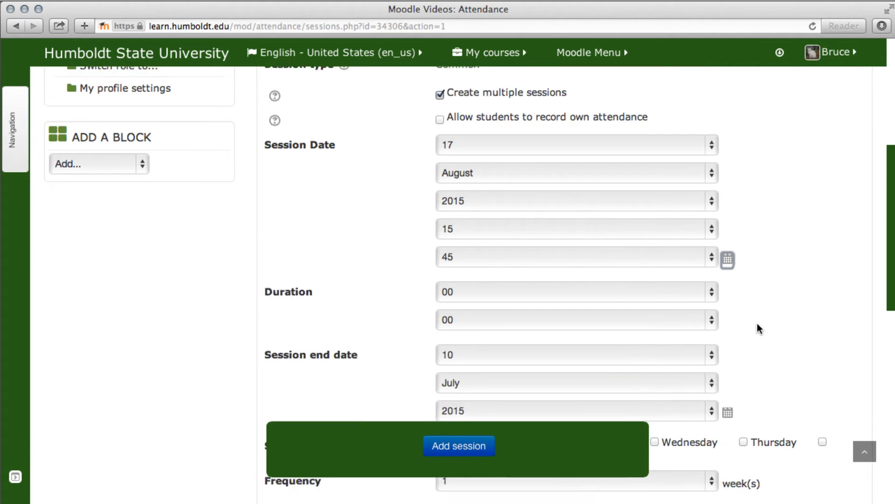
pyautogui.click(706, 278)
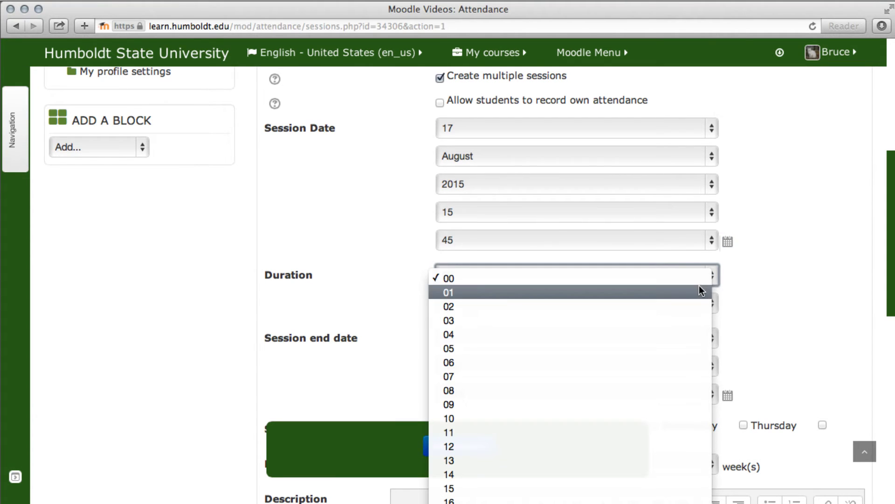
pyautogui.click(699, 289)
pyautogui.click(685, 302)
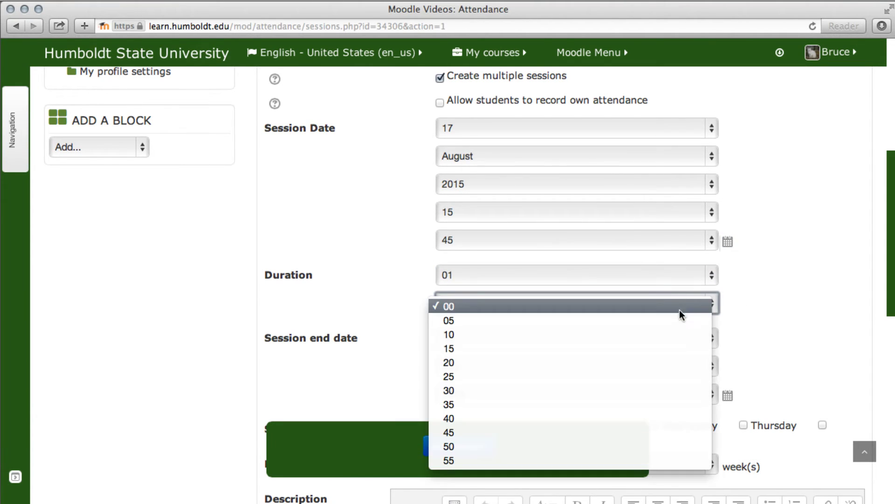
pyautogui.click(684, 346)
# Set the session end date to 9 December 2015 with the calendar picker
pyautogui.scroll(-3, 821, 306)
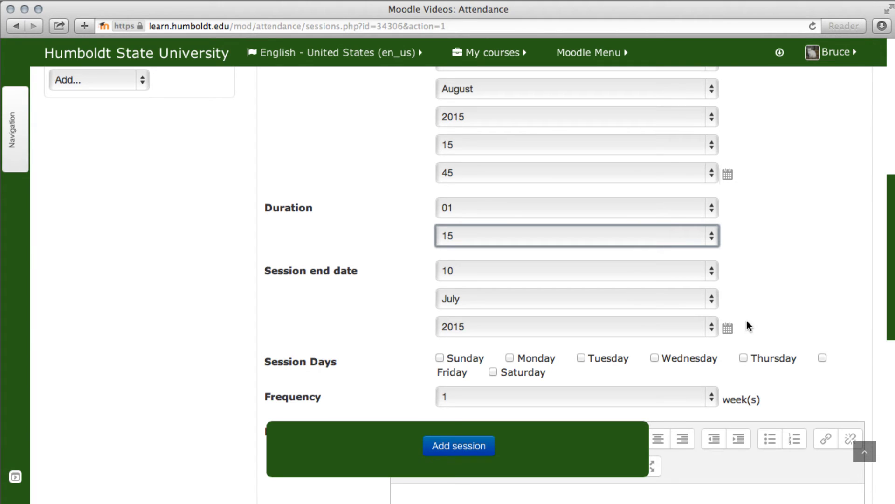
pyautogui.click(726, 328)
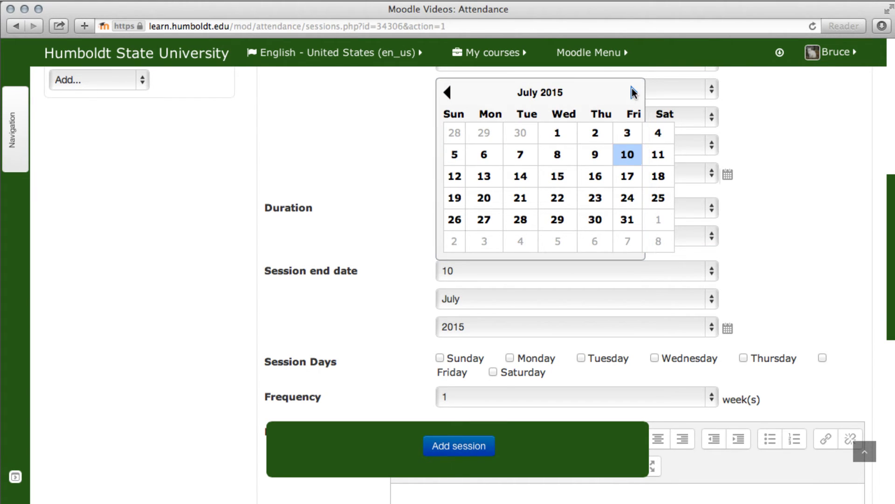
pyautogui.click(634, 91)
pyautogui.click(633, 92)
pyautogui.click(633, 92)
pyautogui.click(634, 91)
pyautogui.click(633, 91)
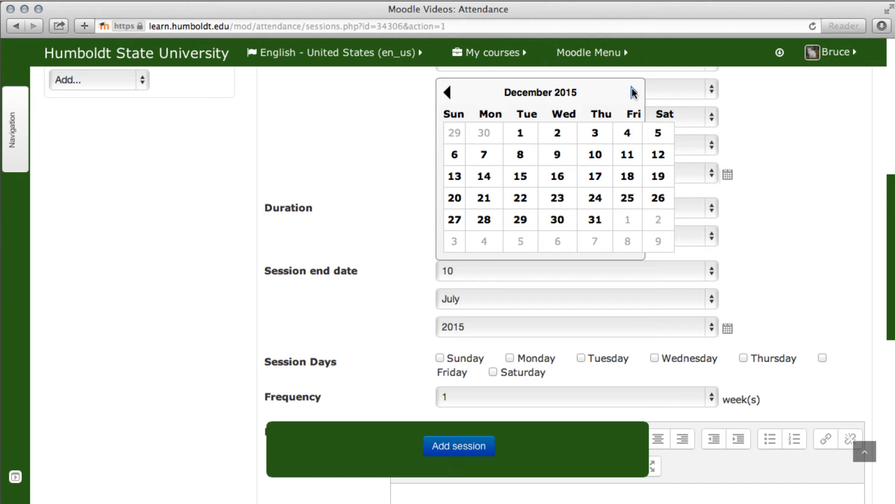
pyautogui.click(557, 155)
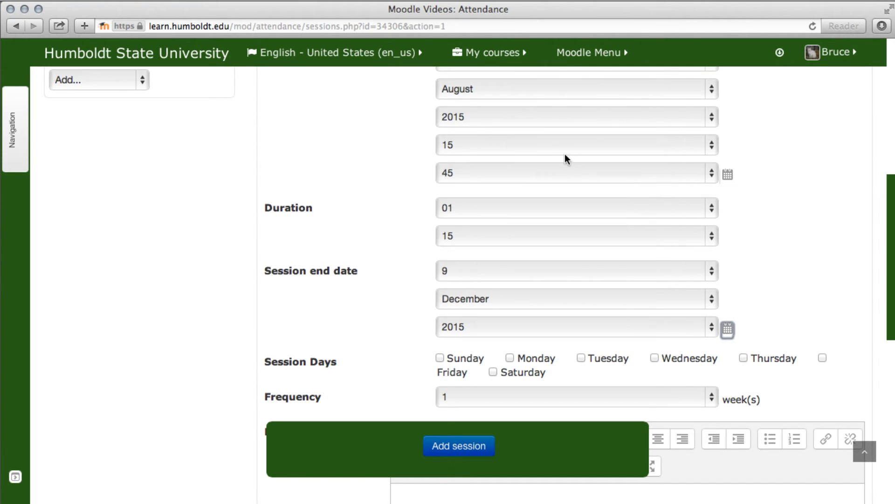
# Choose Monday and Wednesday as the session days and add the sessions
pyautogui.click(539, 358)
pyautogui.click(666, 358)
pyautogui.scroll(-2, 628, 312)
pyautogui.scroll(-2, 624, 310)
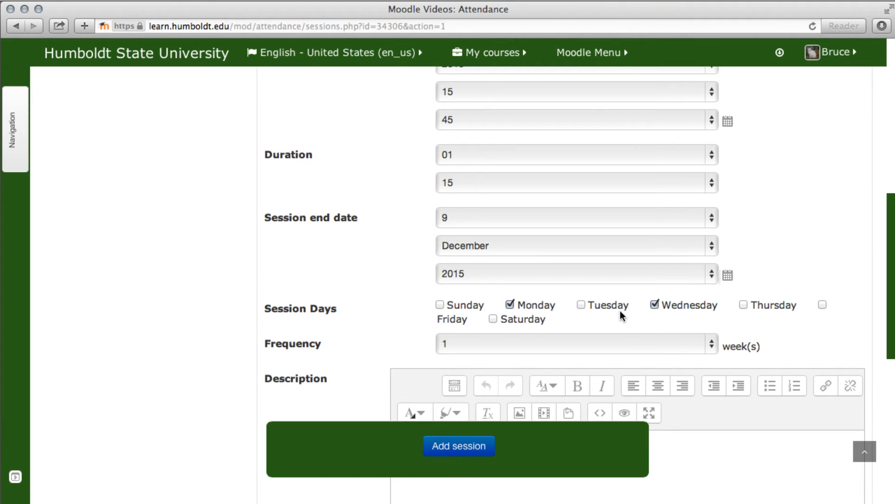
pyautogui.scroll(-1, 620, 316)
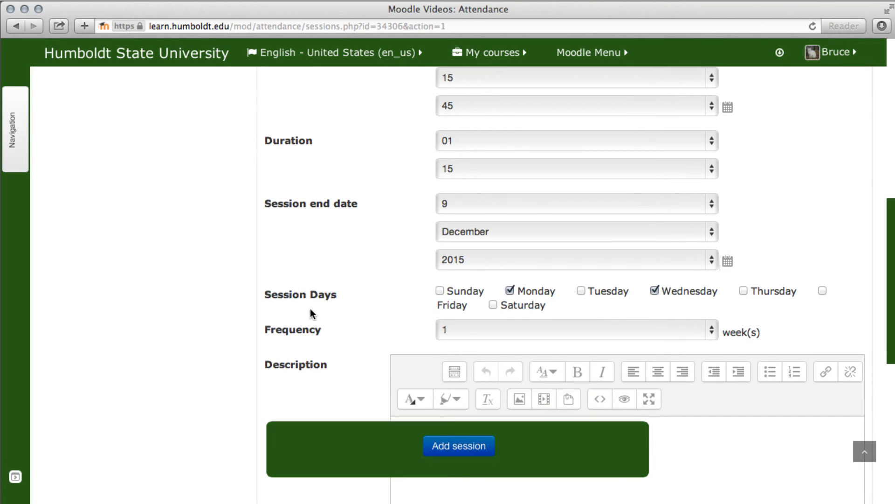
pyautogui.scroll(-5, 310, 312)
pyautogui.click(449, 441)
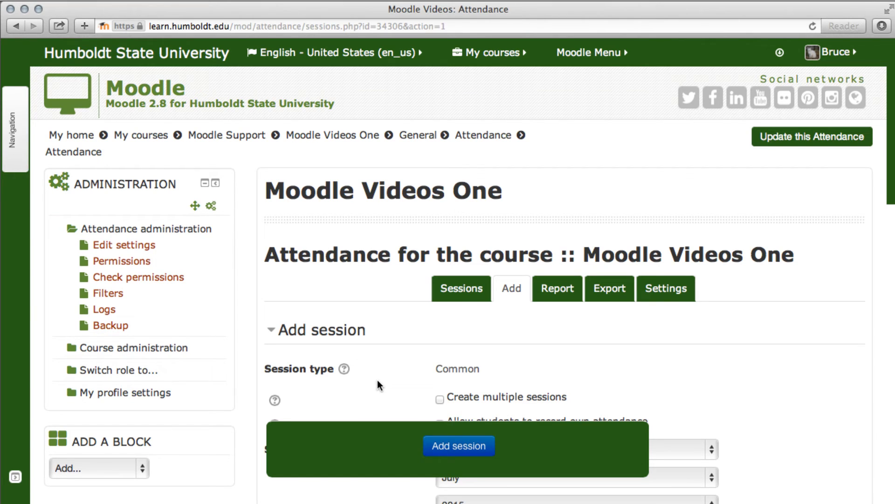
pyautogui.scroll(-1, 387, 347)
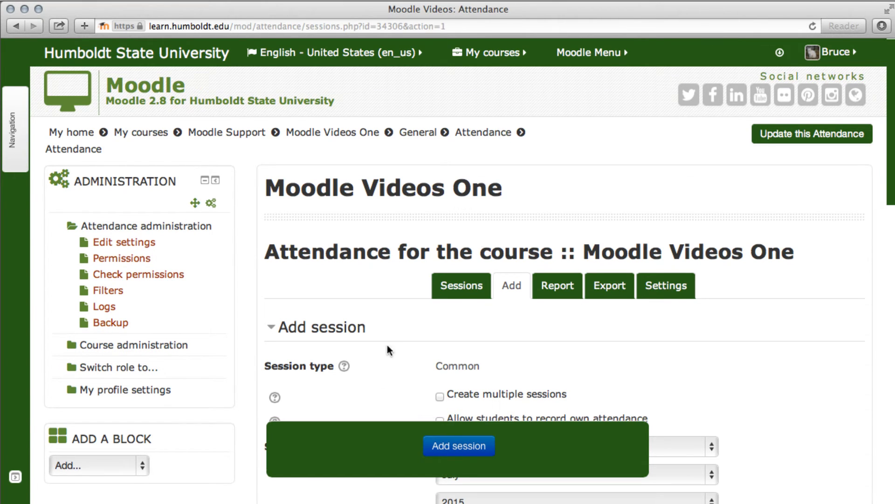
# Open the attendance session list and review the dates, times and descriptions of the newly added sessions
pyautogui.click(457, 284)
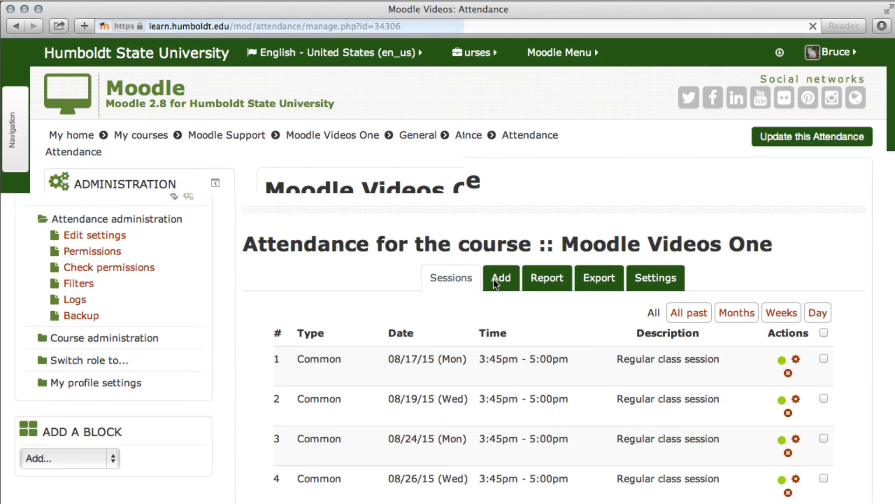
pyautogui.scroll(-3, 841, 239)
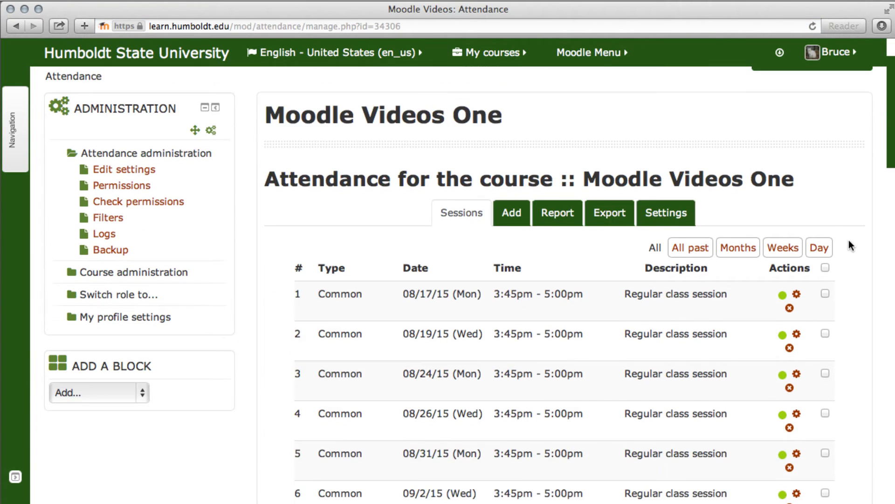
pyautogui.scroll(-3, 853, 243)
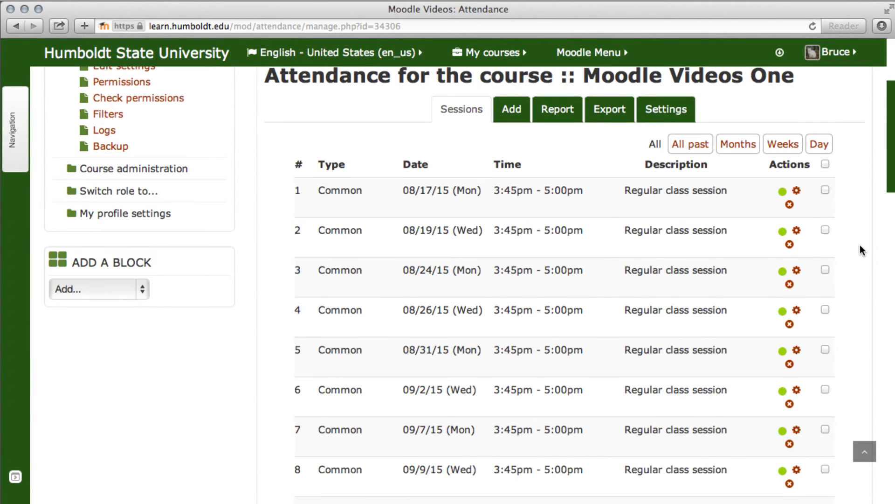
pyautogui.scroll(-2, 862, 250)
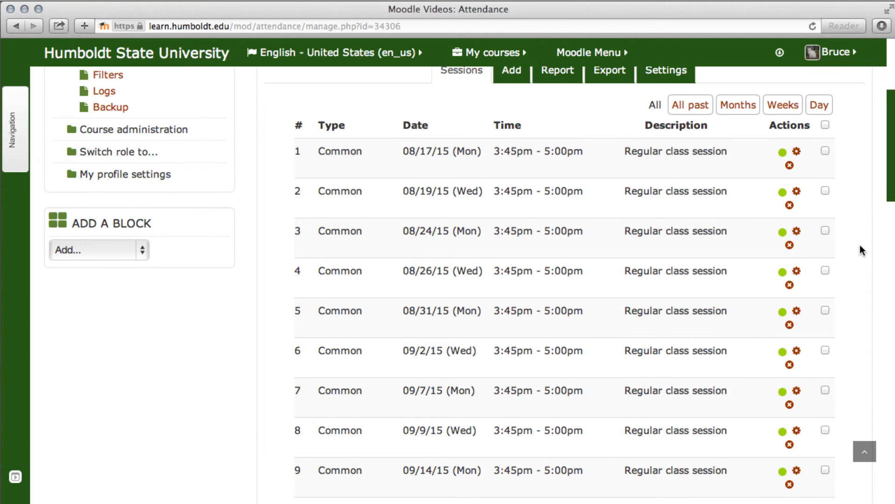
pyautogui.scroll(1, 860, 250)
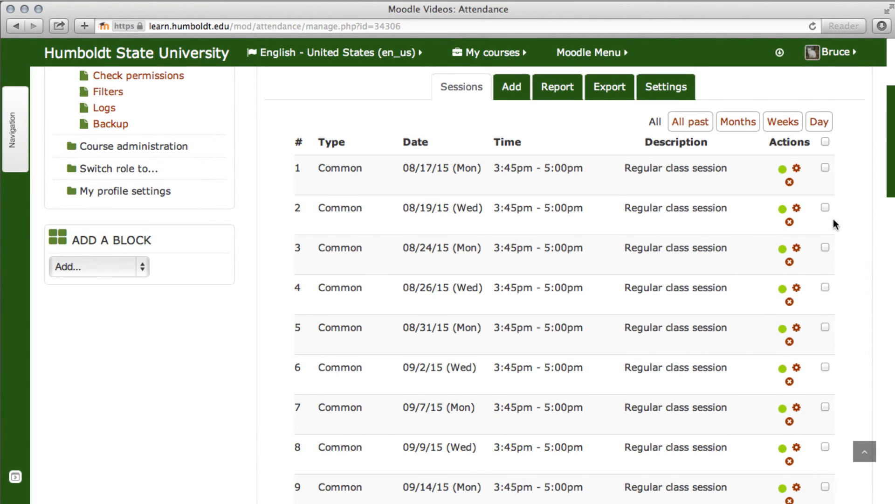
# In the attendance settings, set the grades to 4 for Present, 3 for Late and 2 for Excused, and update the variables
pyautogui.click(677, 88)
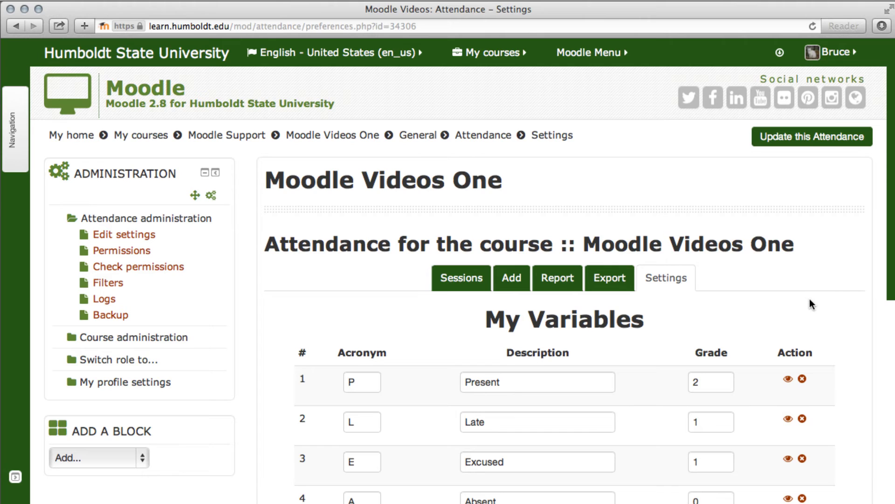
pyautogui.scroll(-5, 810, 304)
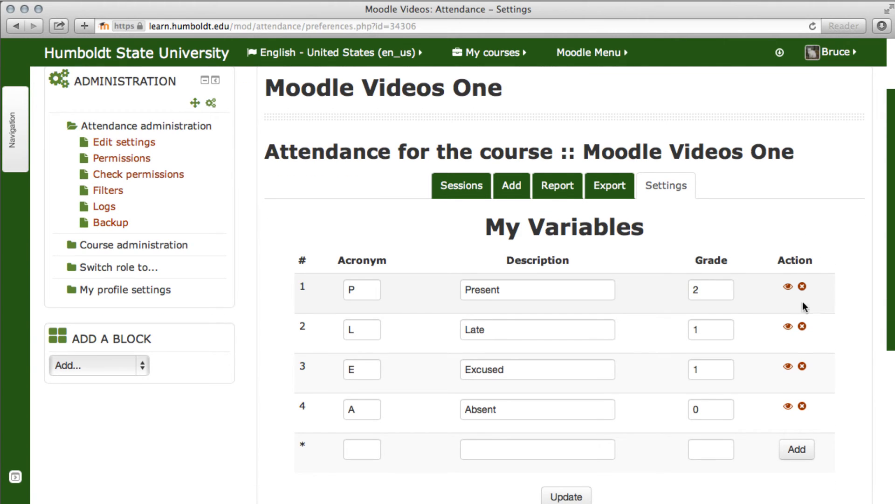
pyautogui.moveTo(724, 291); pyautogui.dragTo(684, 292)
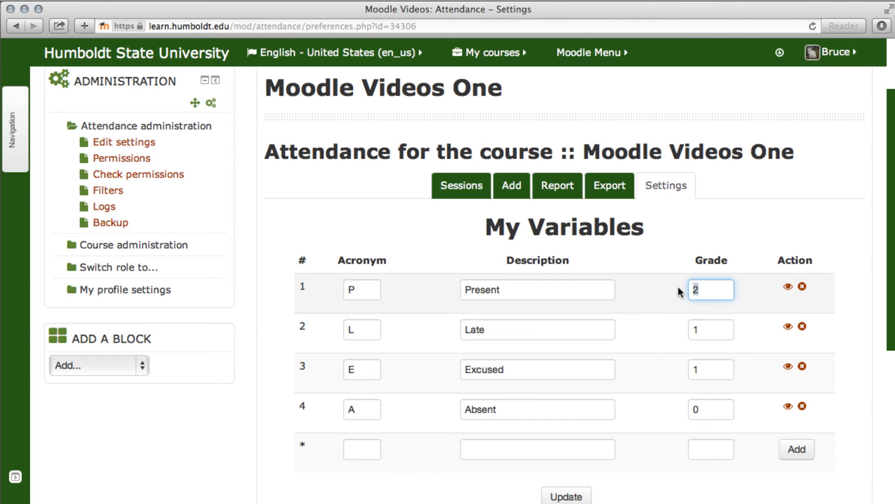
pyautogui.write('4')
pyautogui.click(696, 334)
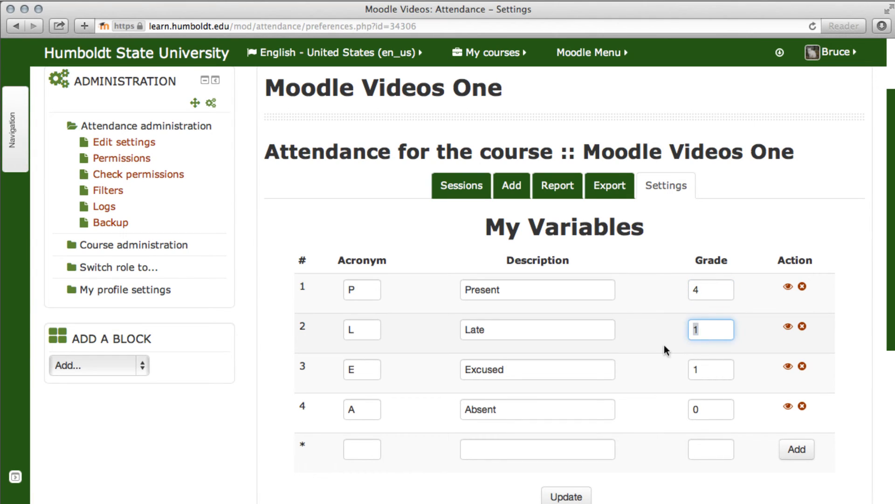
pyautogui.write('3')
pyautogui.moveTo(712, 370); pyautogui.dragTo(678, 370)
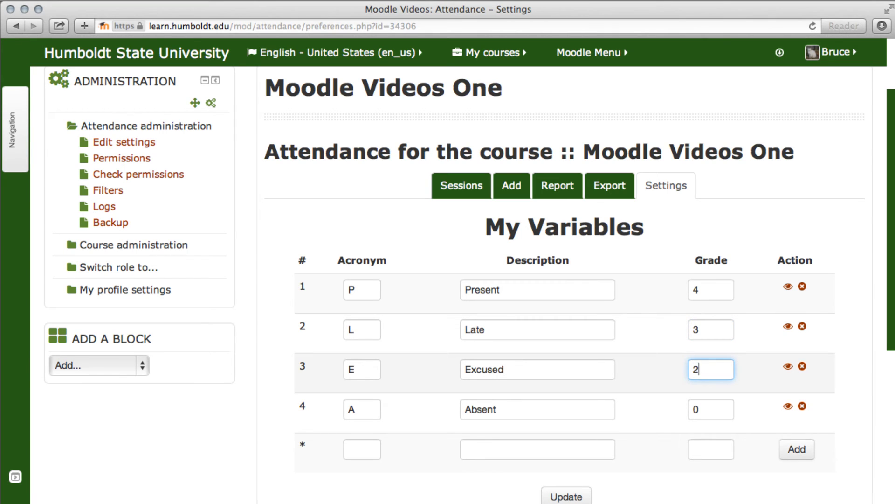
pyautogui.write('2')
pyautogui.scroll(-1, 623, 451)
pyautogui.click(565, 483)
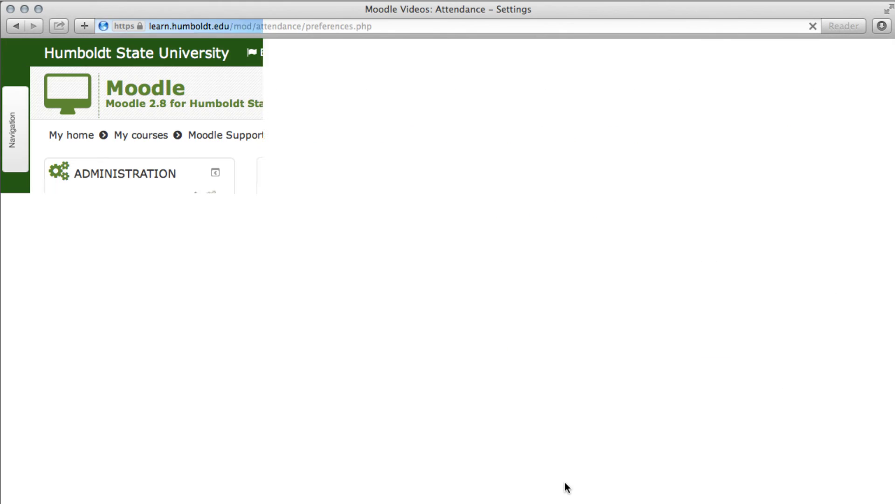
# Return to the session list and open attendance taking for the 17 August 2015 session
pyautogui.scroll(-3, 812, 468)
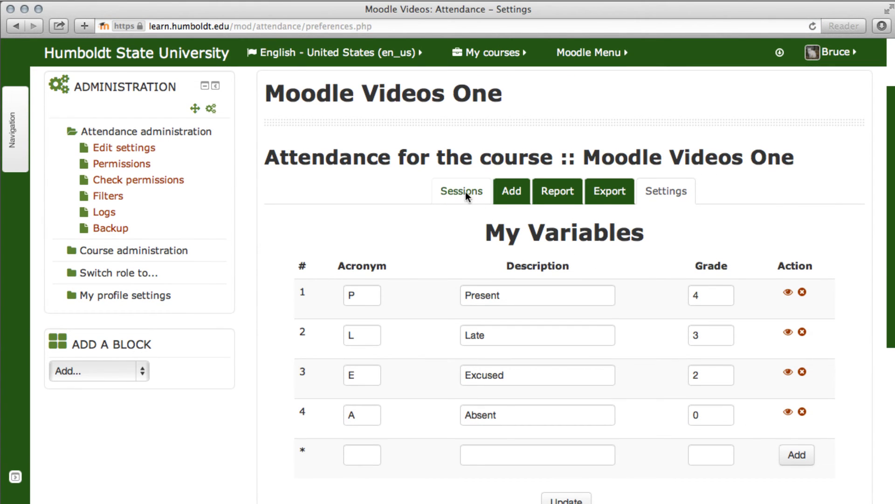
pyautogui.click(465, 191)
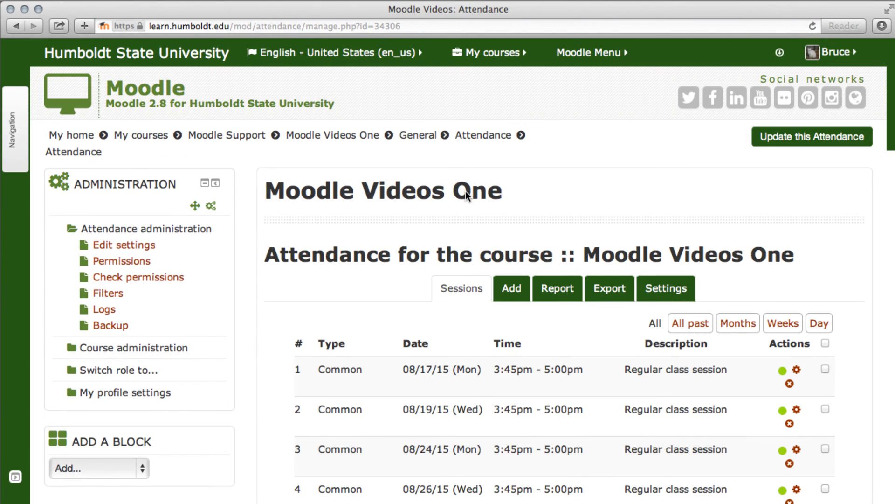
pyautogui.scroll(-2, 466, 191)
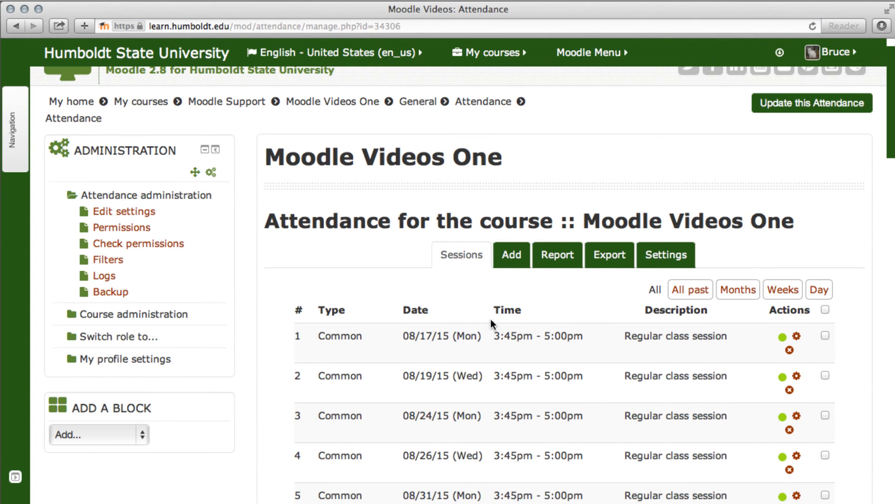
pyautogui.click(782, 336)
pyautogui.scroll(-4, 746, 343)
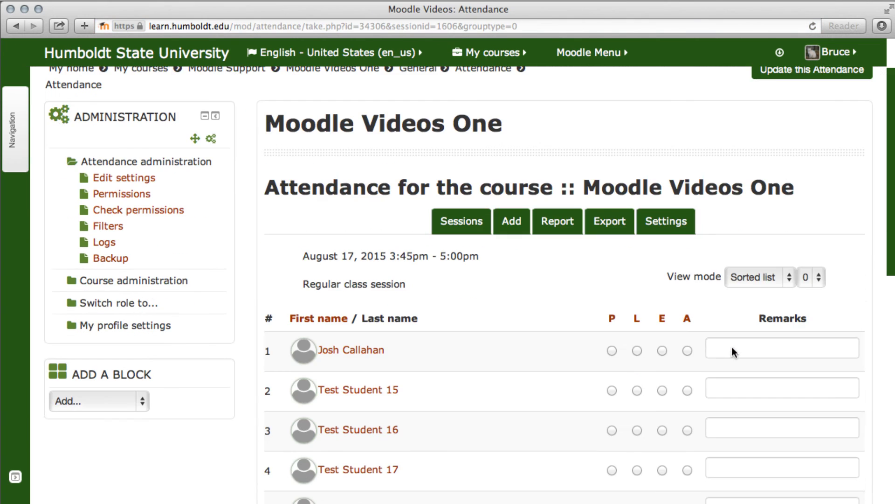
# Mark the first three students and Test Student 19 as present, and Test Students 17 and 18 as absent
pyautogui.scroll(-4, 728, 350)
pyautogui.click(612, 277)
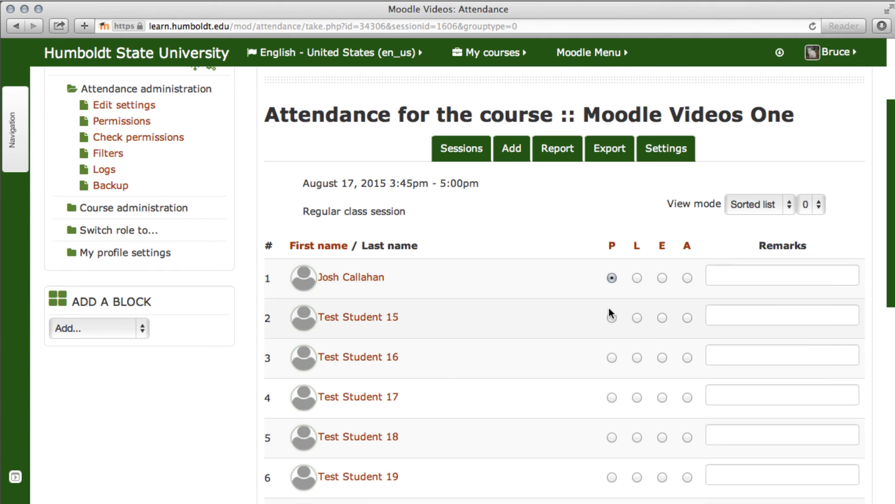
pyautogui.click(612, 317)
pyautogui.click(612, 357)
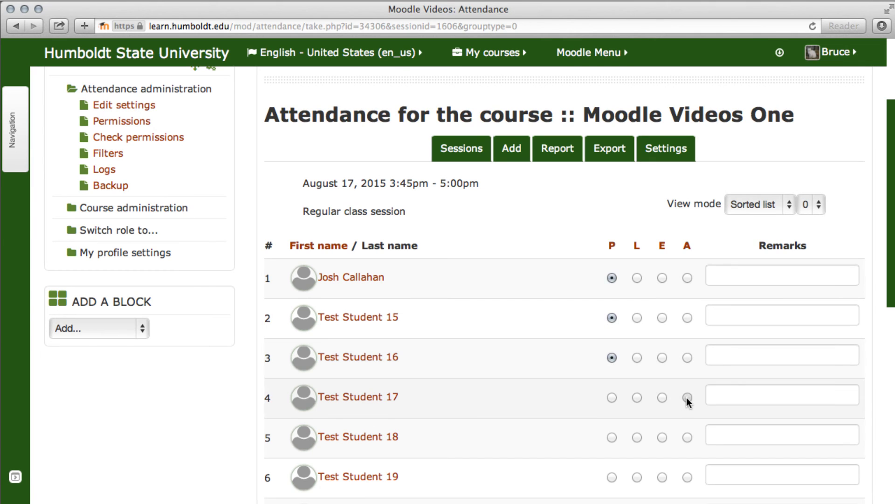
pyautogui.click(688, 397)
pyautogui.click(687, 439)
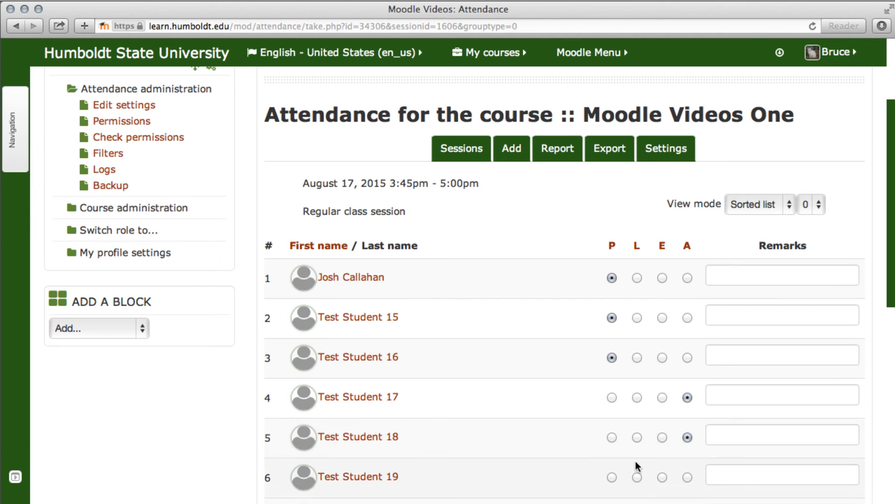
pyautogui.click(612, 477)
# Mark Test Student 2 as present and Test Student 20 as late, and save the attendance
pyautogui.scroll(-5, 573, 447)
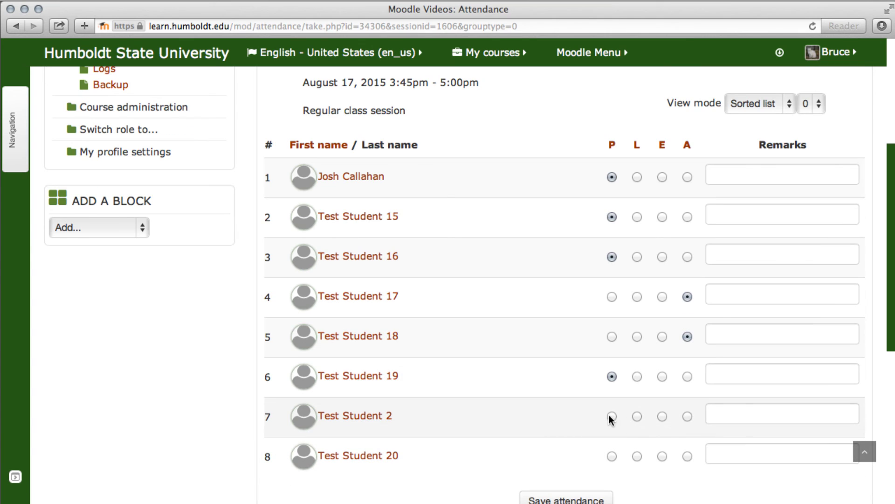
pyautogui.click(687, 457)
pyautogui.scroll(-2, 666, 457)
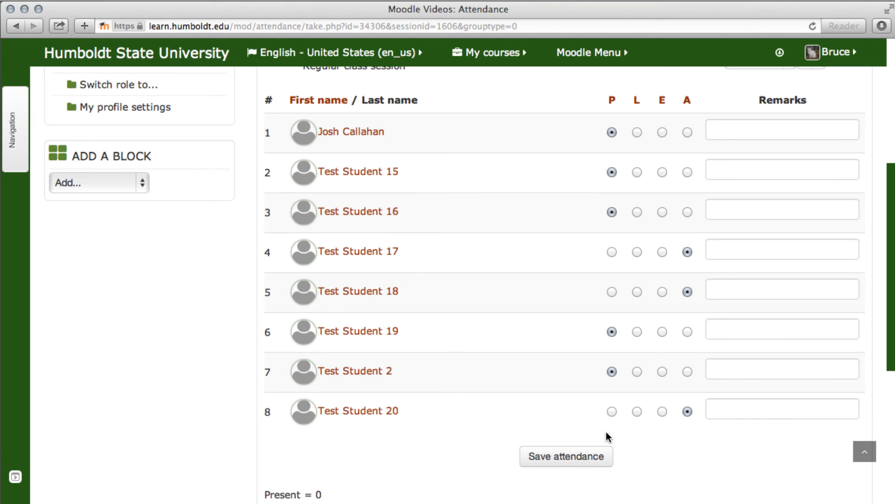
pyautogui.click(637, 411)
pyautogui.scroll(-1, 630, 417)
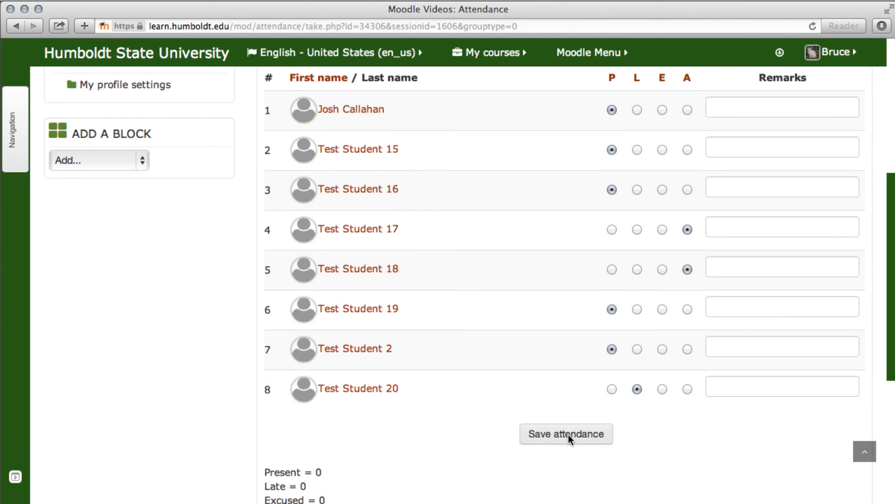
pyautogui.click(568, 439)
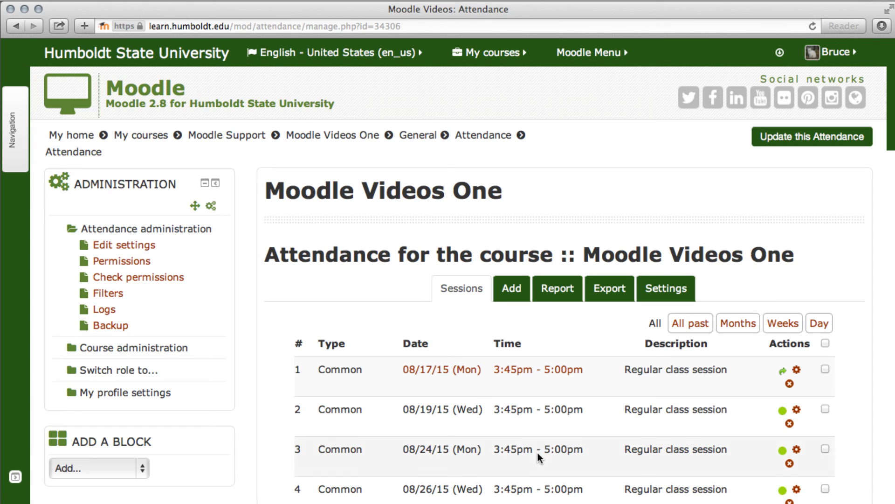
# Open the grader report of the Moodle Videos One course and examine the students' Attendance grades and course totals
pyautogui.click(339, 137)
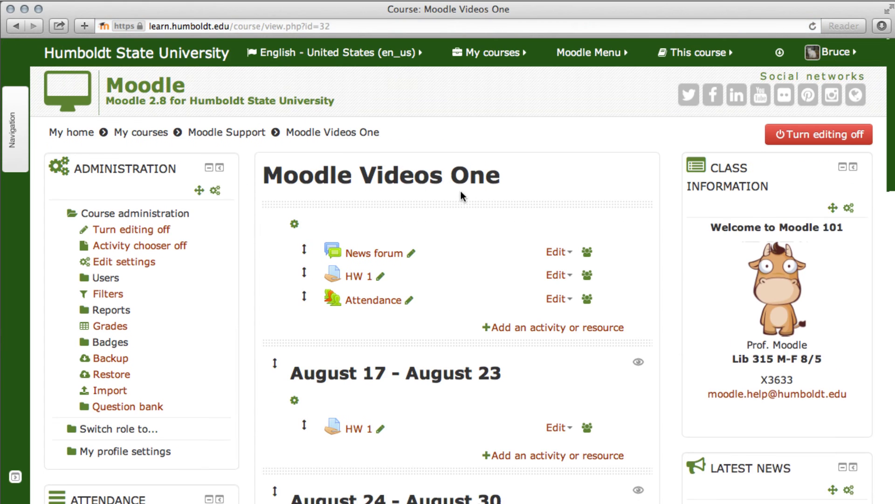
pyautogui.click(118, 323)
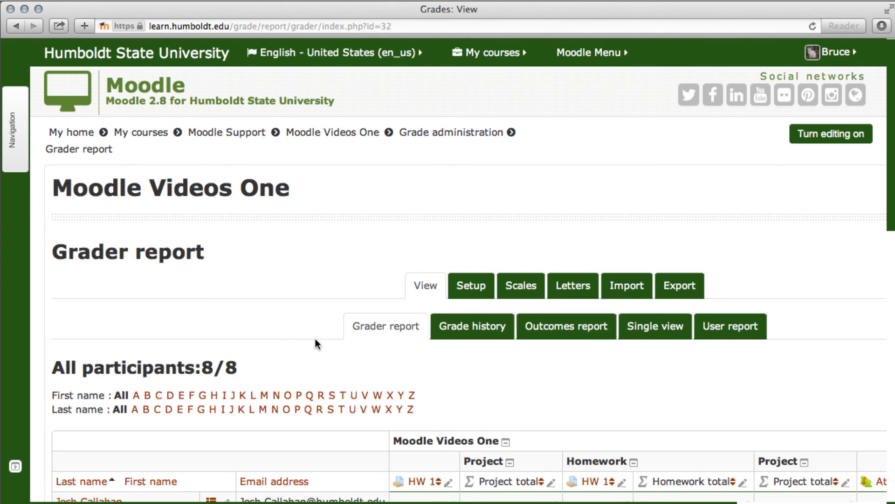
pyautogui.scroll(-5, 315, 339)
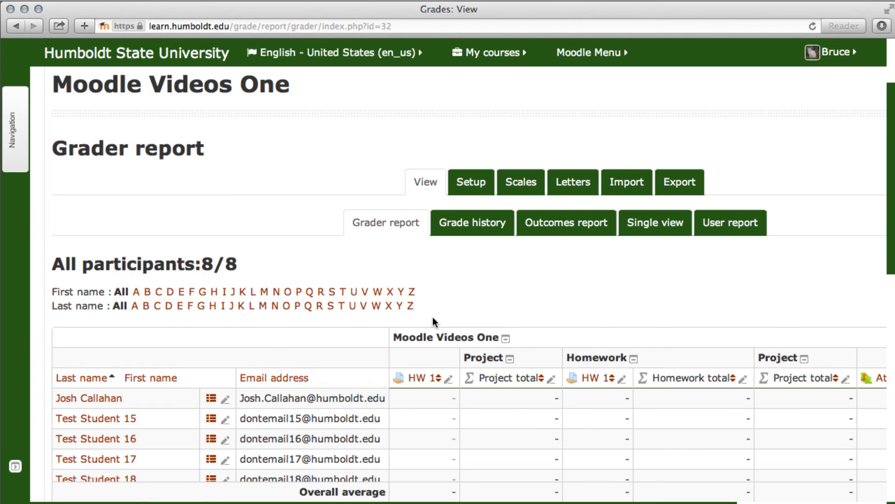
pyautogui.hscroll(5, 457, 285)
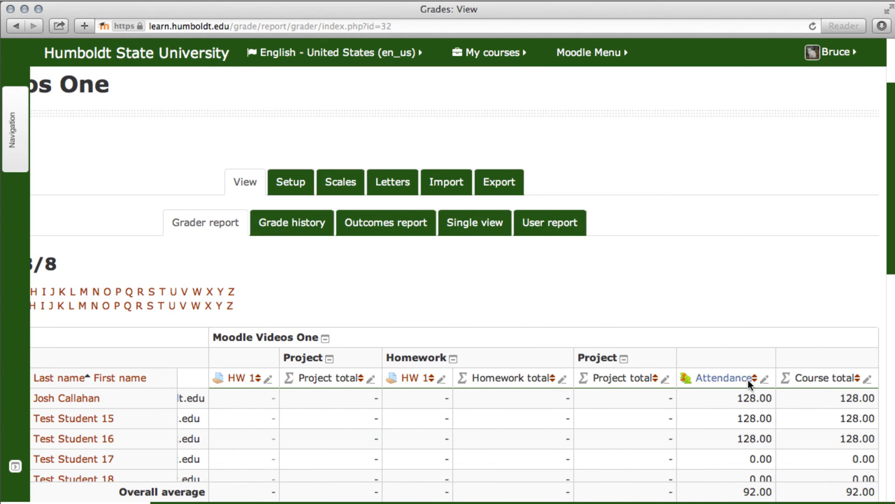
pyautogui.scroll(-2, 748, 382)
pyautogui.scroll(-3, 747, 382)
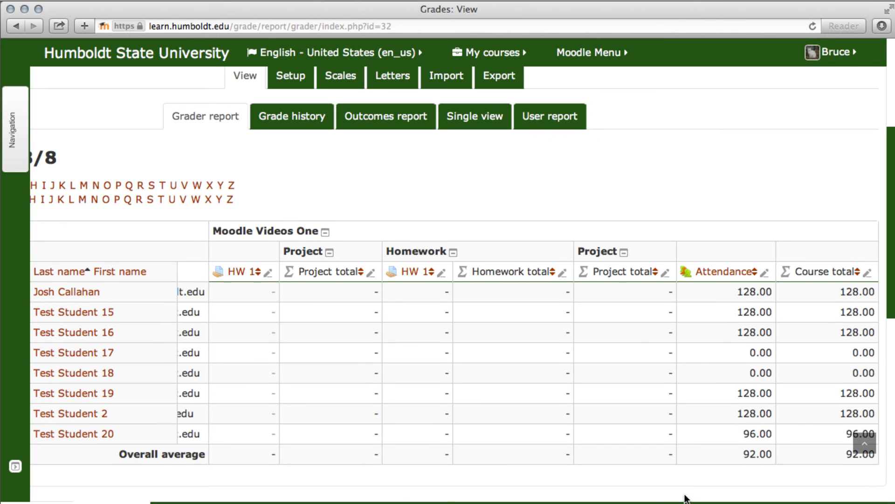
pyautogui.hscroll(-2, 653, 502)
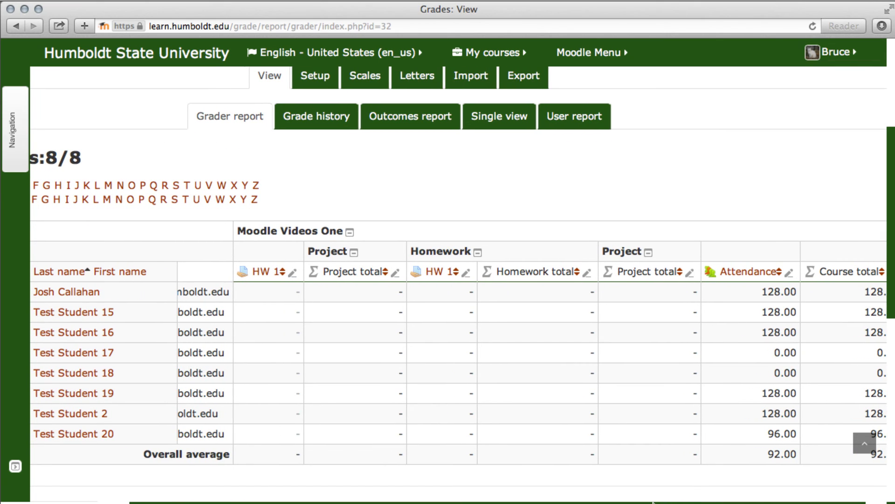
pyautogui.moveTo(653, 502); pyautogui.dragTo(671, 502)
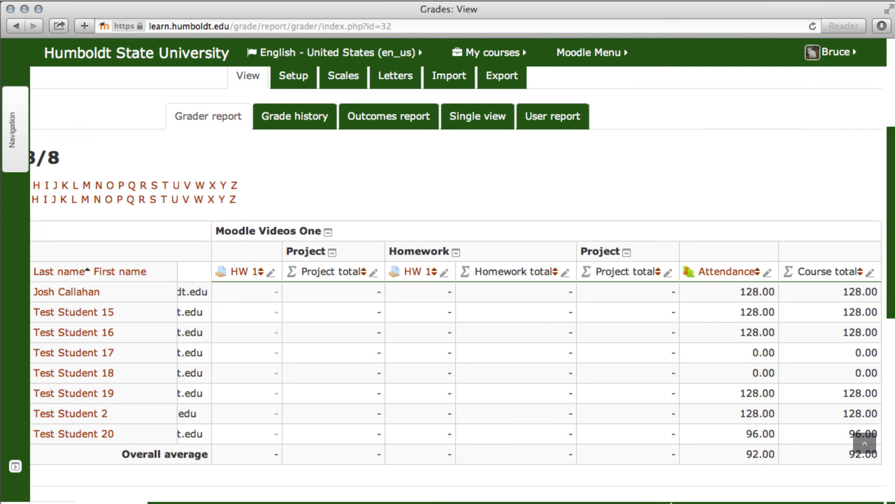